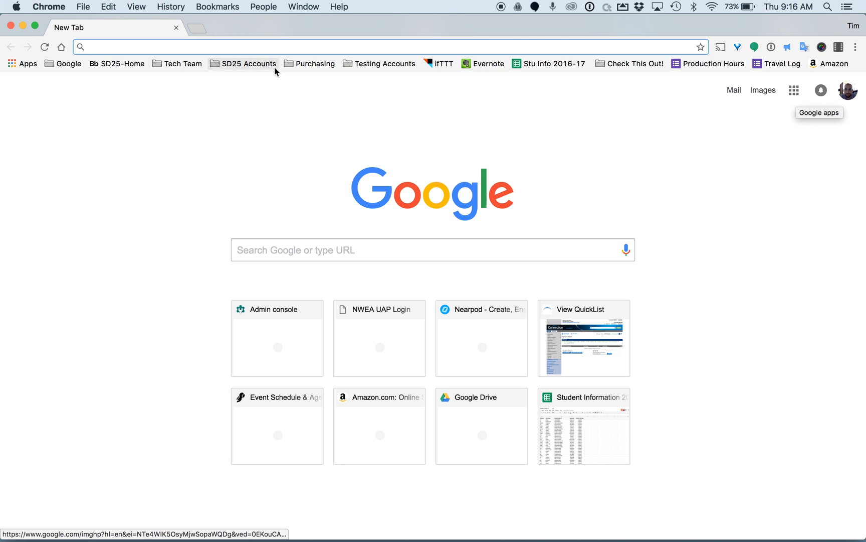
Open Google Drive's My Drive from the Google apps grid.
click(794, 89)
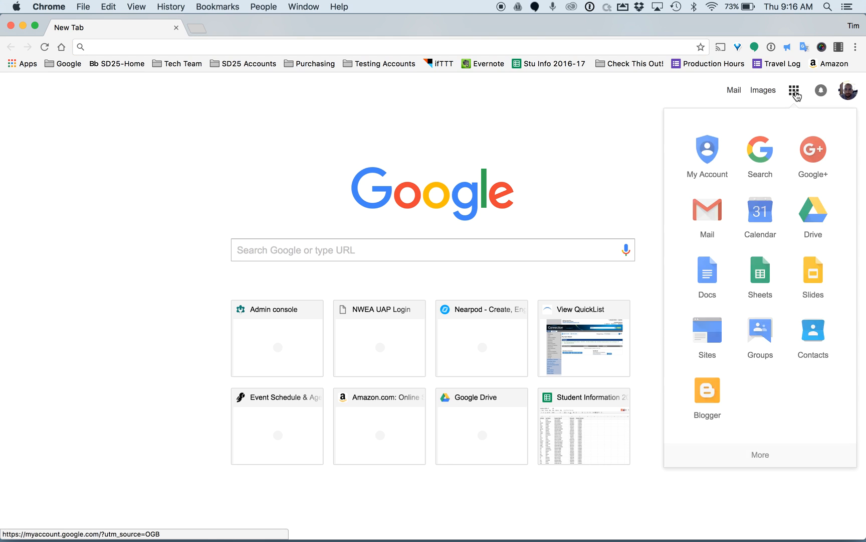
click(812, 215)
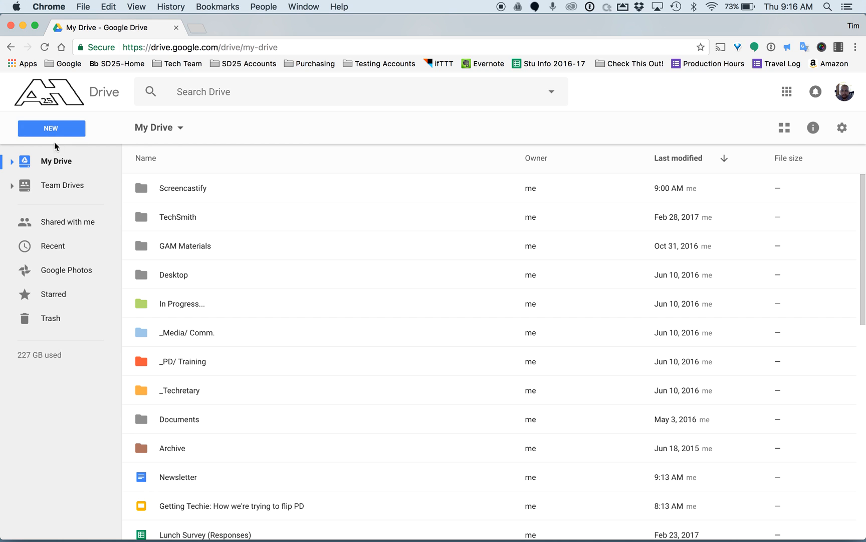
Create a new blank Google Form from Drive's New > More menu.
click(54, 129)
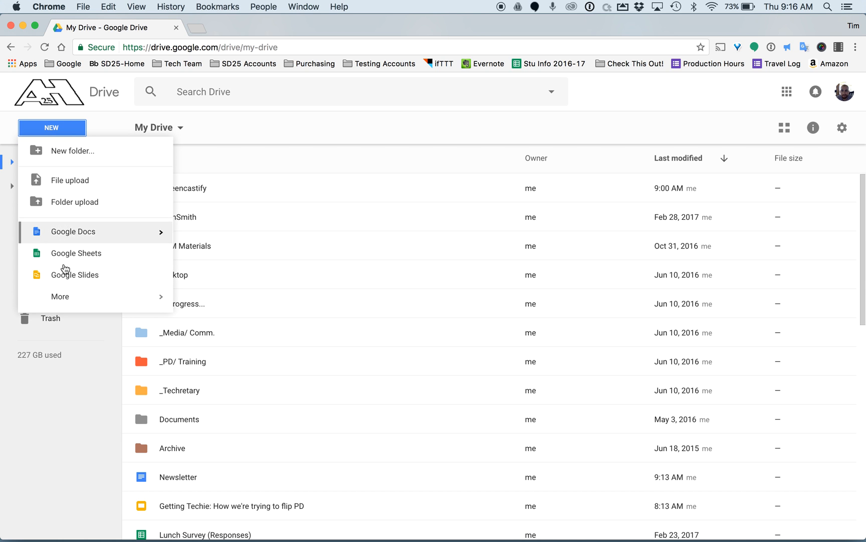
click(59, 297)
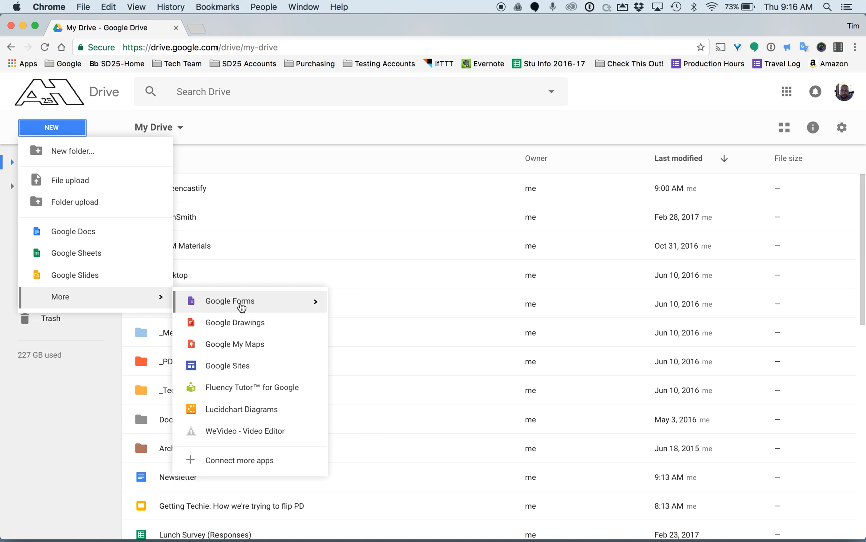
click(258, 304)
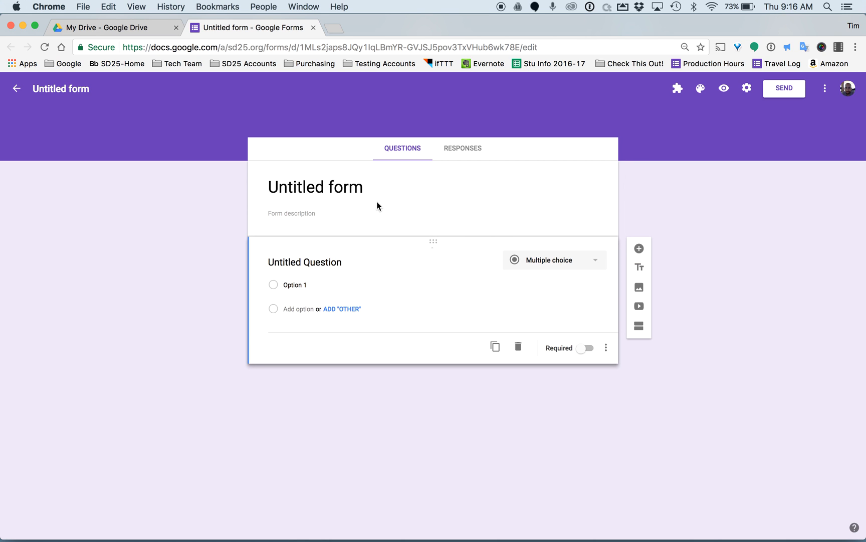
Rename the form title to 'Our Survey'.
click(359, 186)
key(BackSpace)
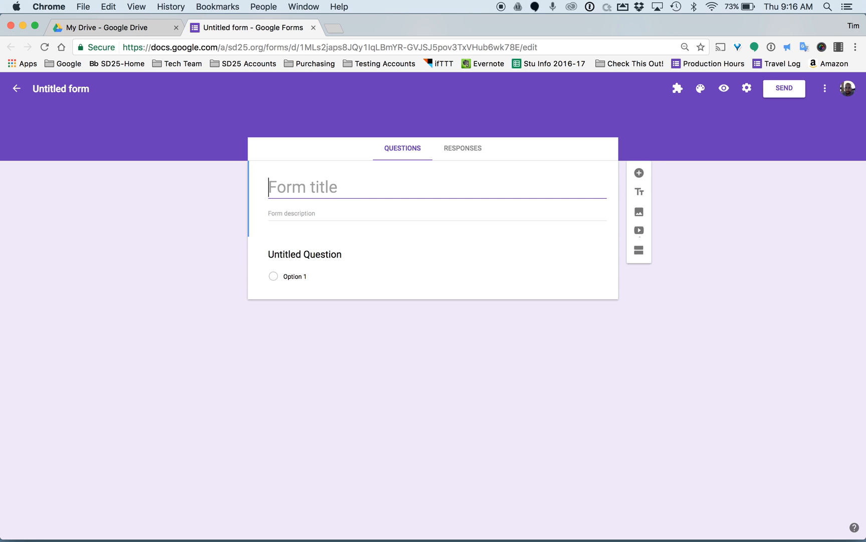
text(Our S)
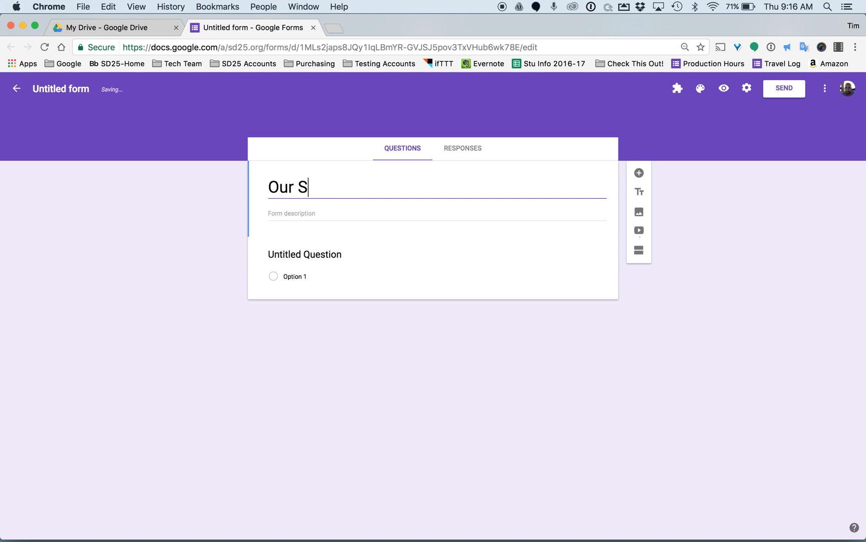
text(urvey)
click(325, 215)
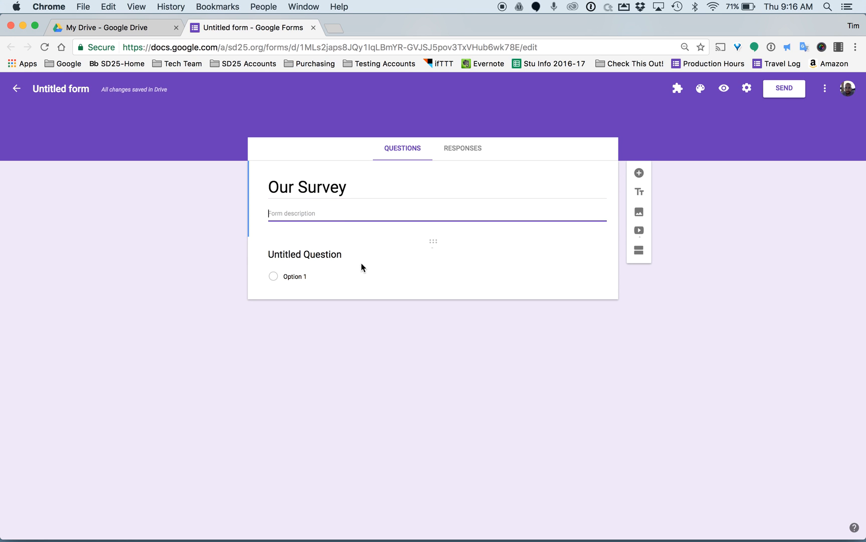
Title the first question 'Name'.
click(302, 258)
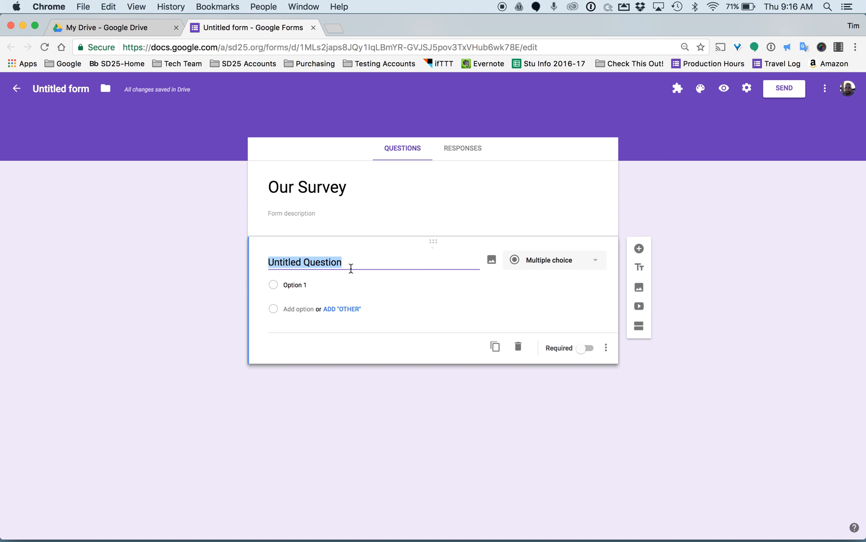
text(Name)
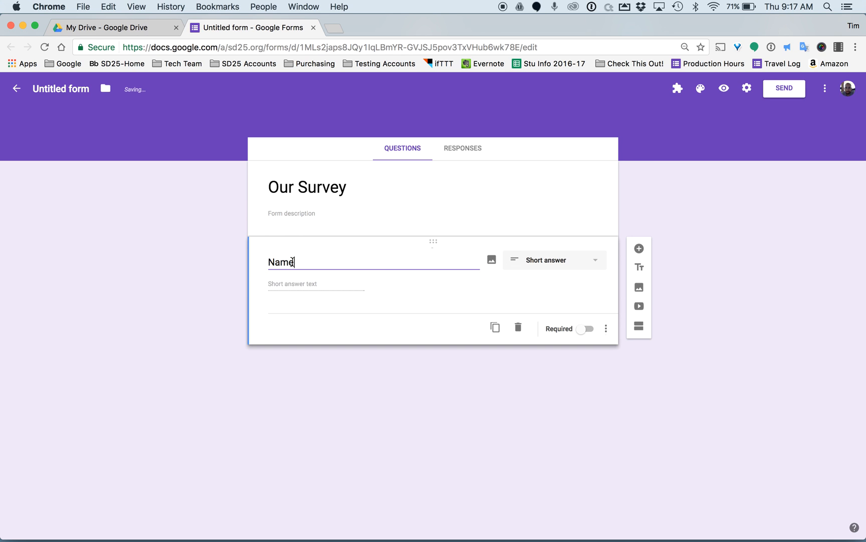
drag(298, 262, 237, 262)
key(BackSpace)
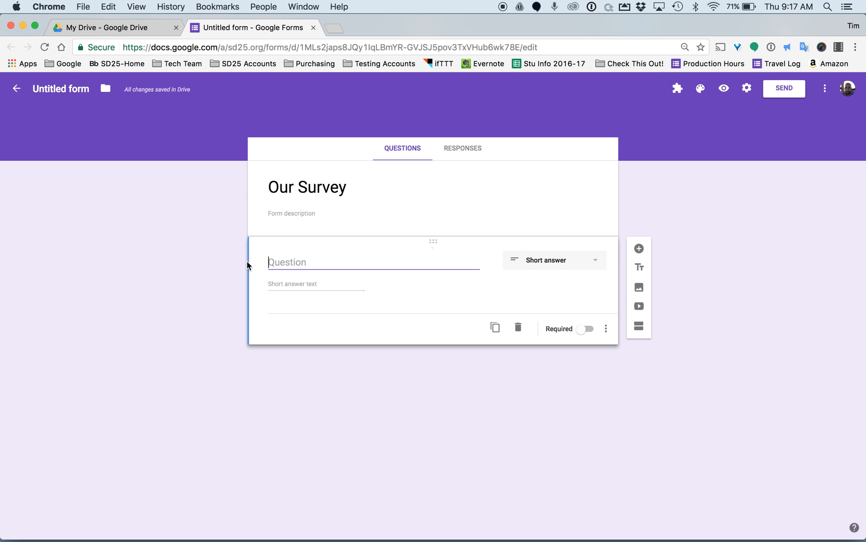
text(Name)
click(299, 259)
Give the Name question the description 'Please type your full name.'.
click(606, 328)
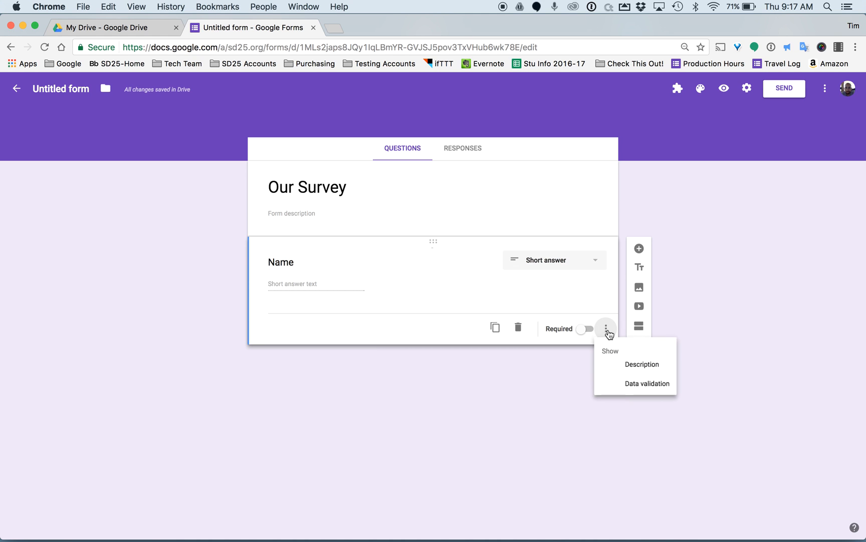
click(643, 368)
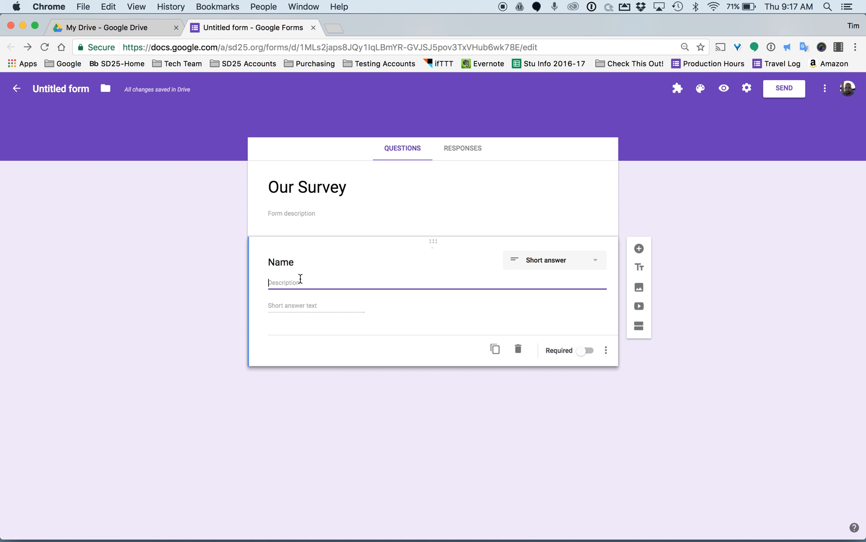
text(Please )
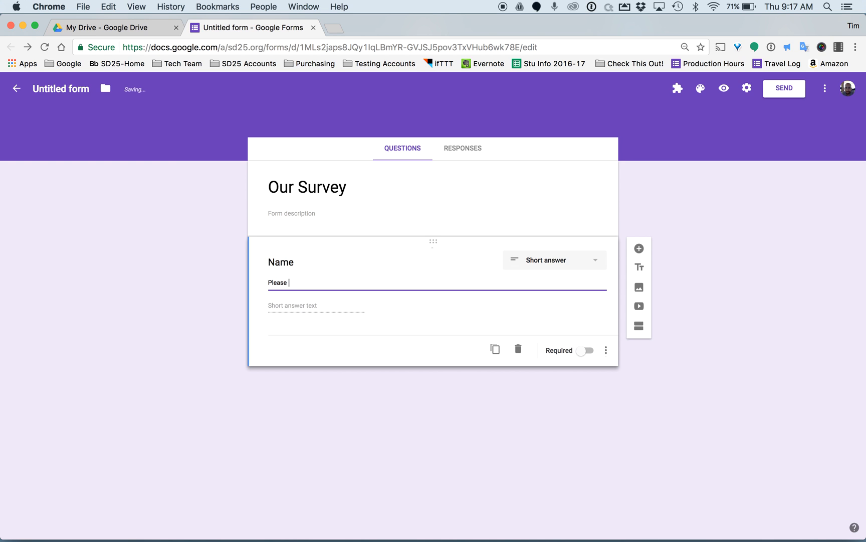
text(type your full name.)
click(587, 265)
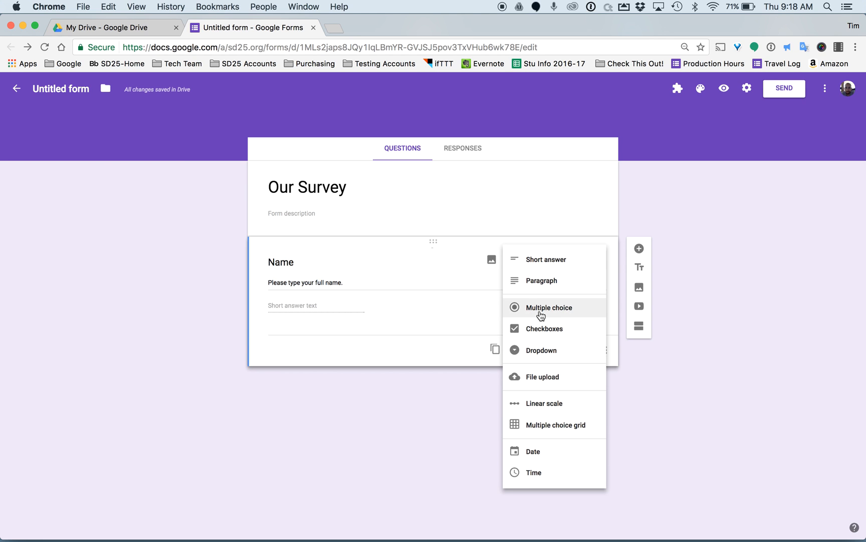
Keep Name as a required Short answer question and add a new question below it.
click(544, 262)
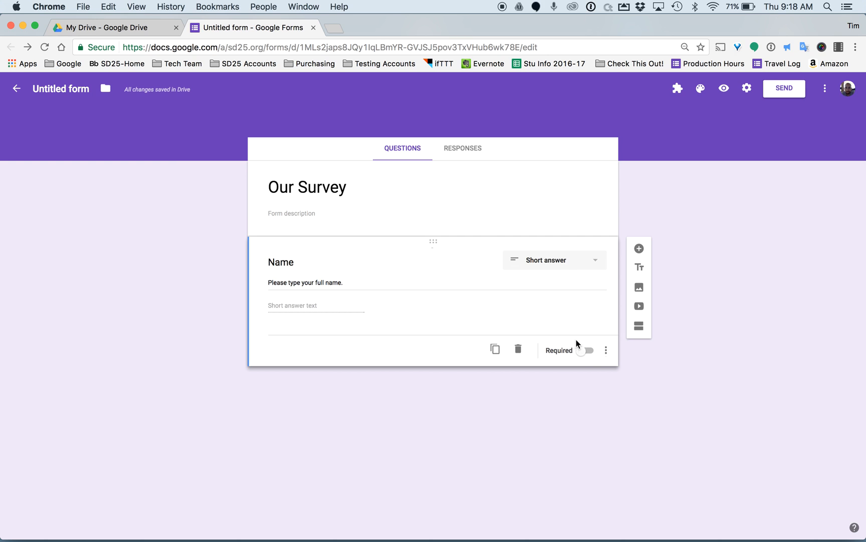
click(584, 351)
click(494, 350)
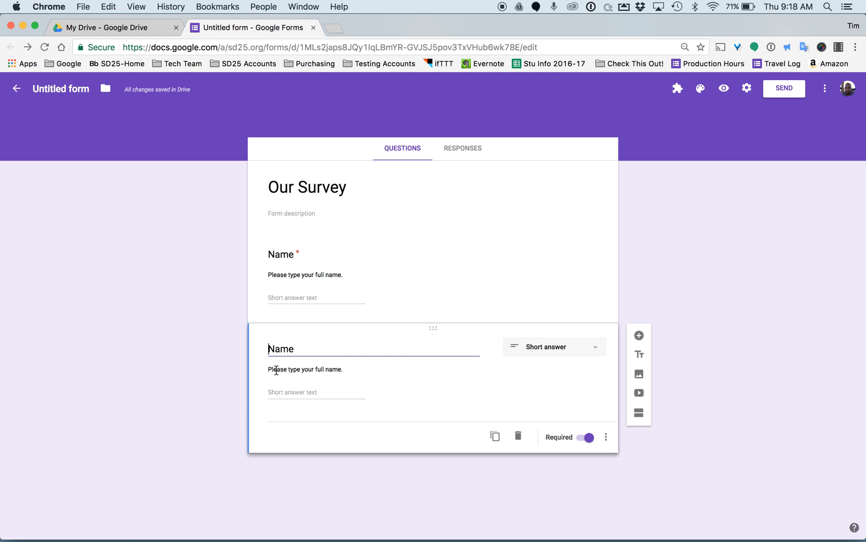
click(520, 435)
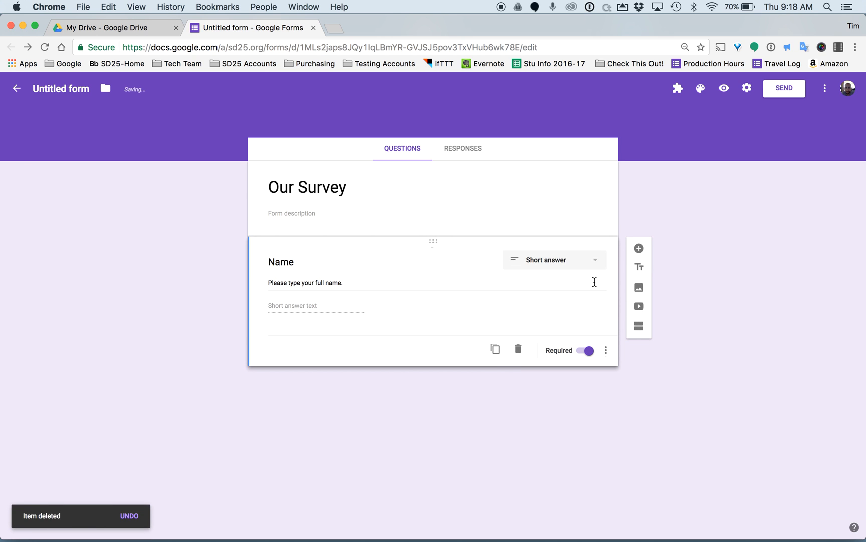
click(640, 249)
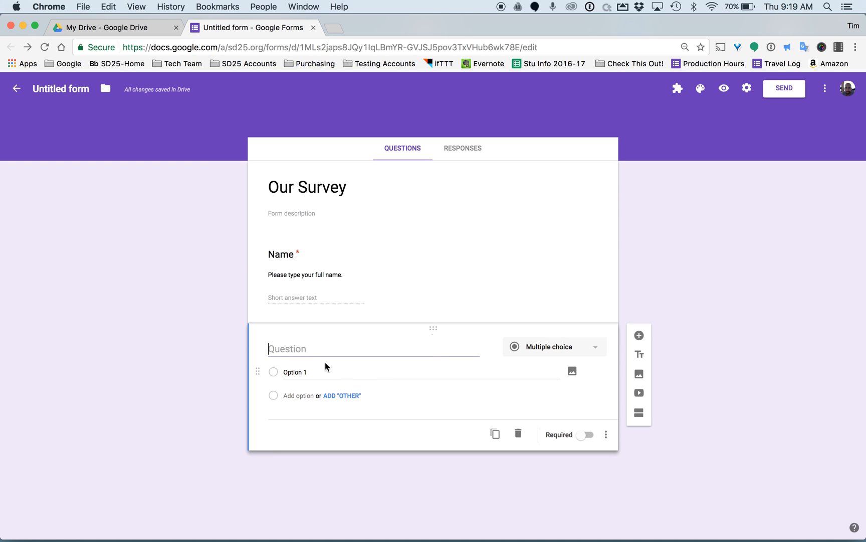
Title the new question 'Position' with description 'what do you do in your district?'.
click(302, 348)
text(Position)
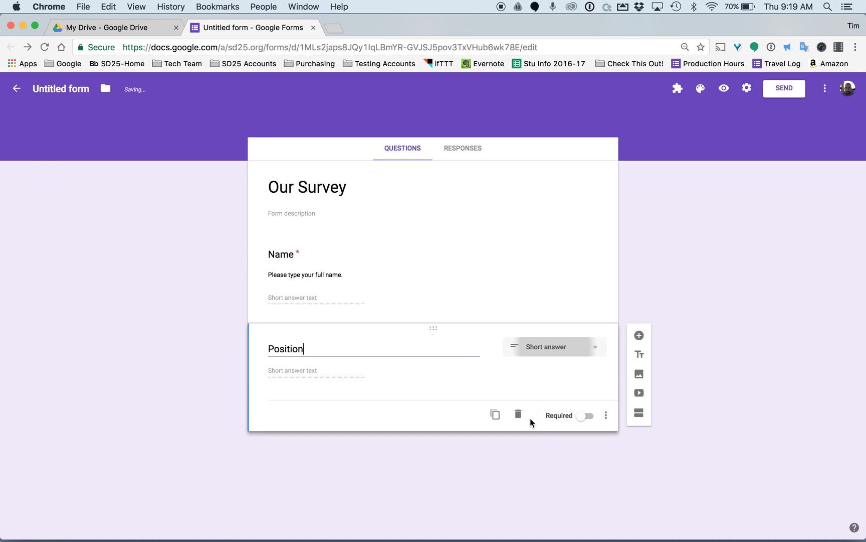
click(606, 415)
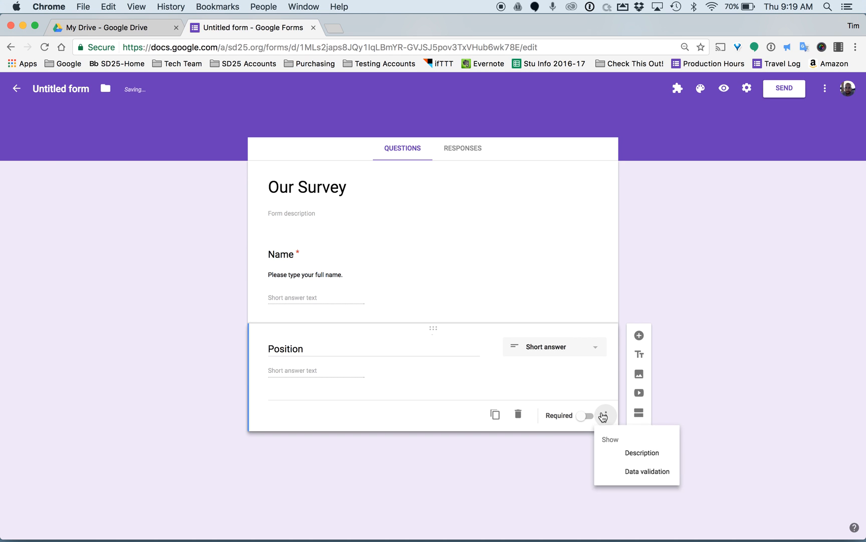
click(637, 462)
text(what do )
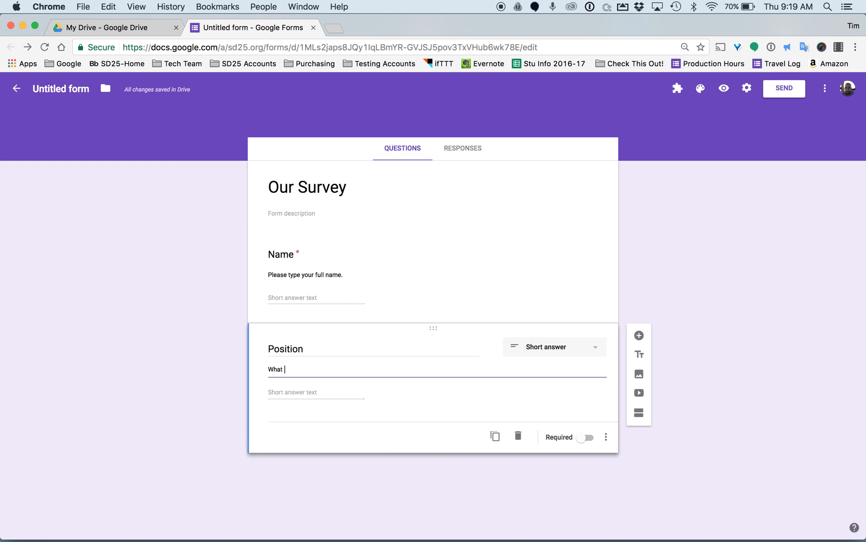
text(you do in your )
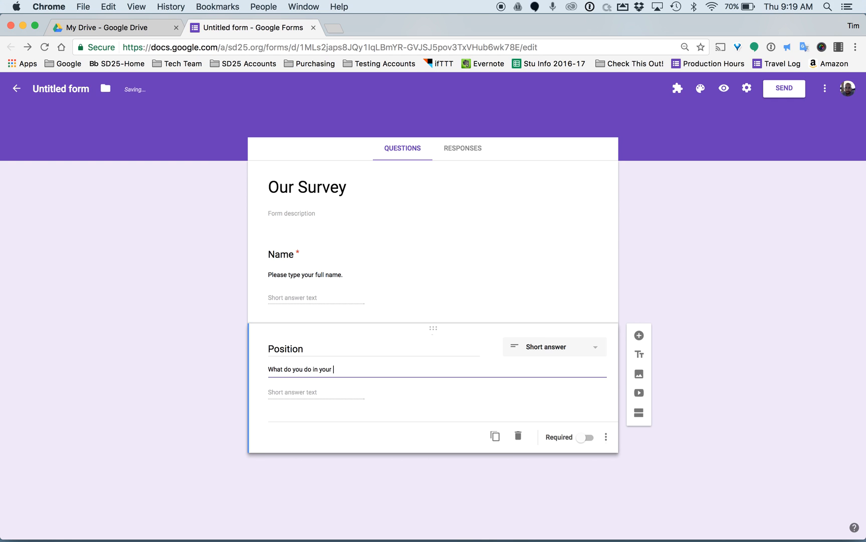
text(district?)
Switch the Position question to Multiple choice.
click(575, 347)
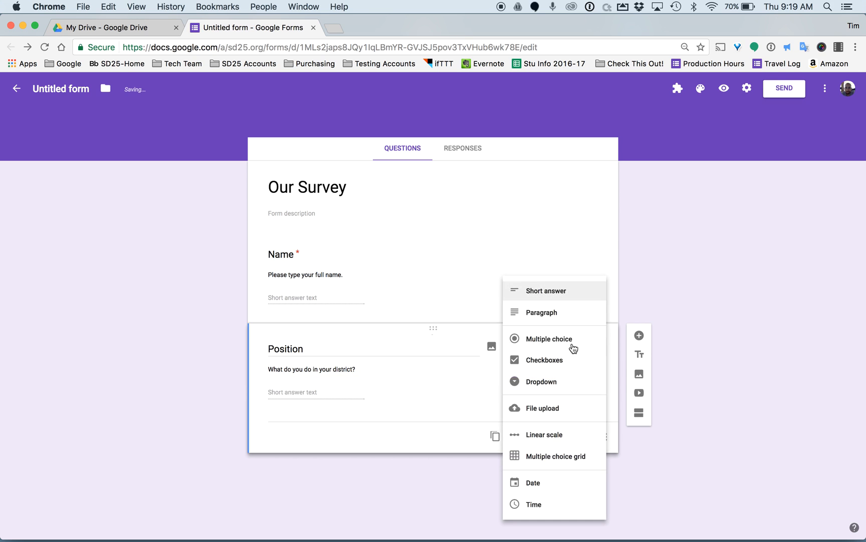
click(549, 339)
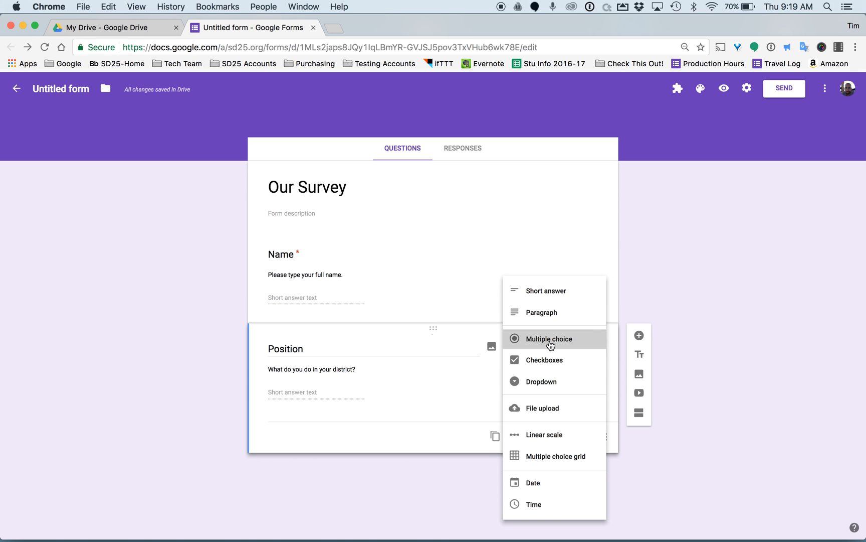
click(306, 394)
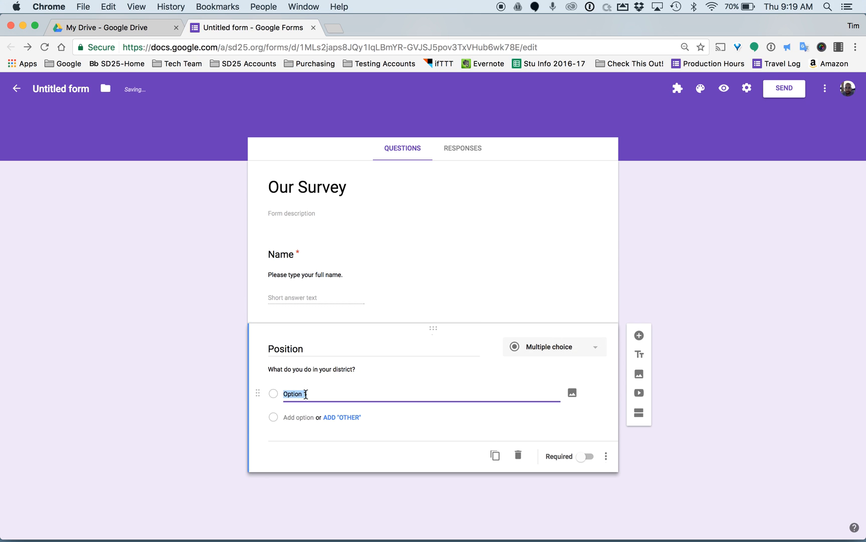
Give Position the choices Teacher, Administrator, Support and Other, and make it required.
text(Teacher)
click(306, 417)
text(Administra)
text(tor)
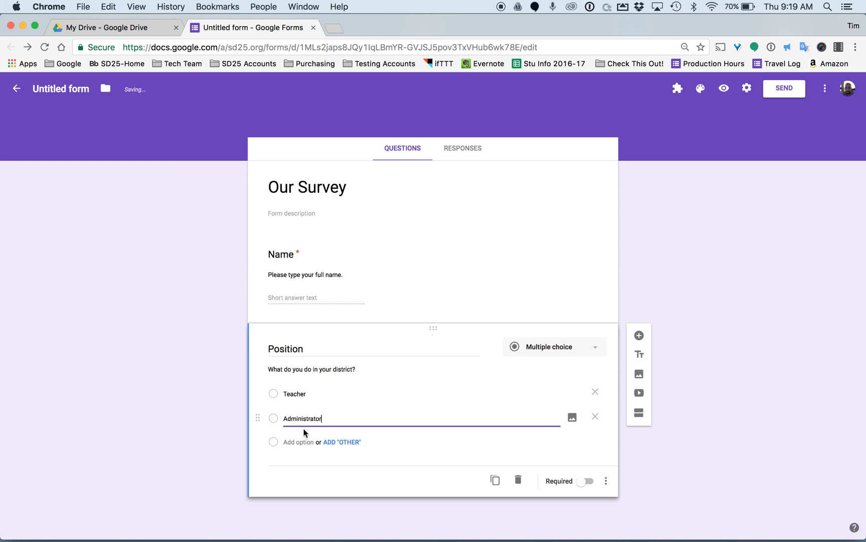
click(293, 442)
text(Support)
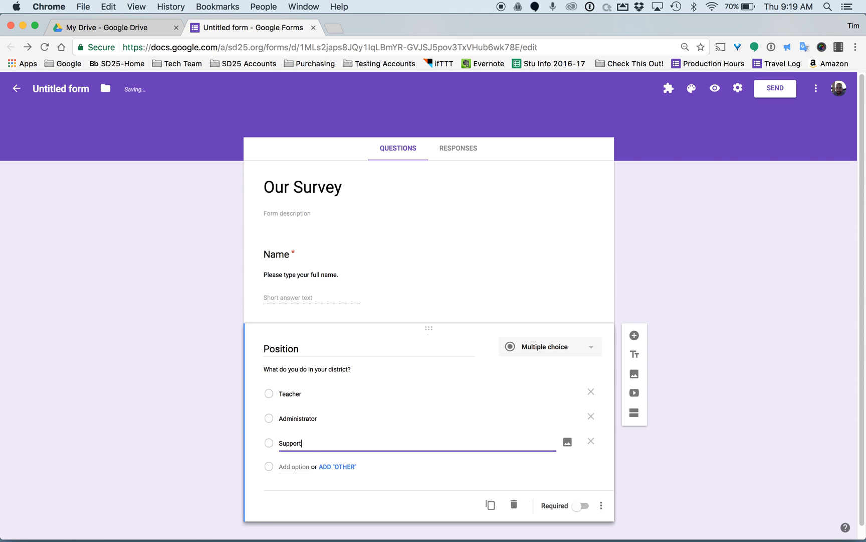
click(331, 467)
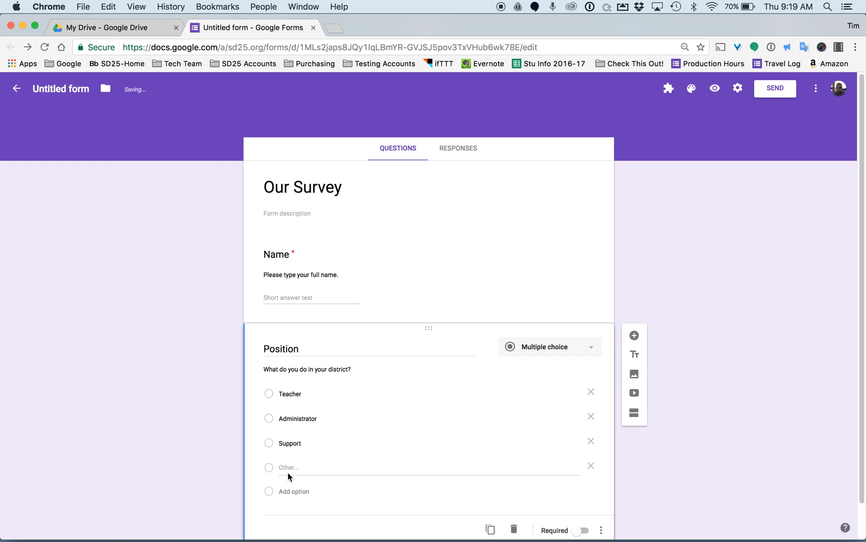
scroll(440, 477, down, 1)
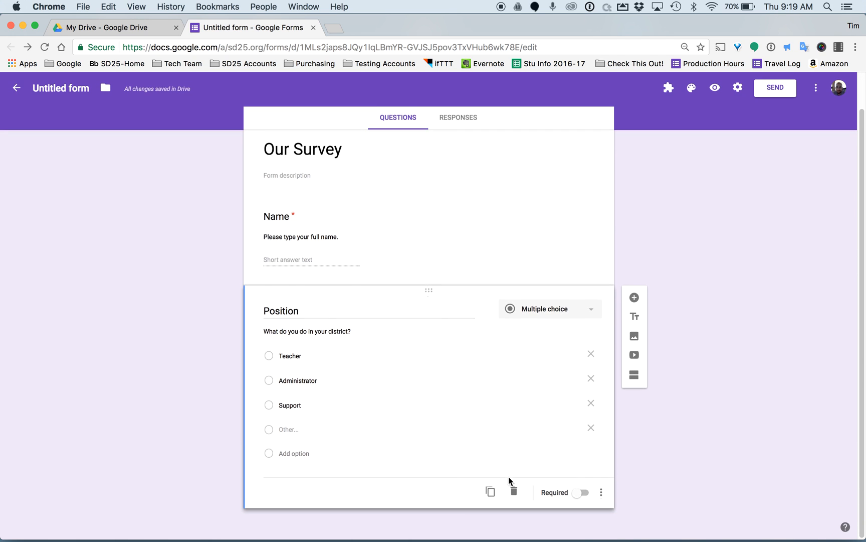
click(576, 493)
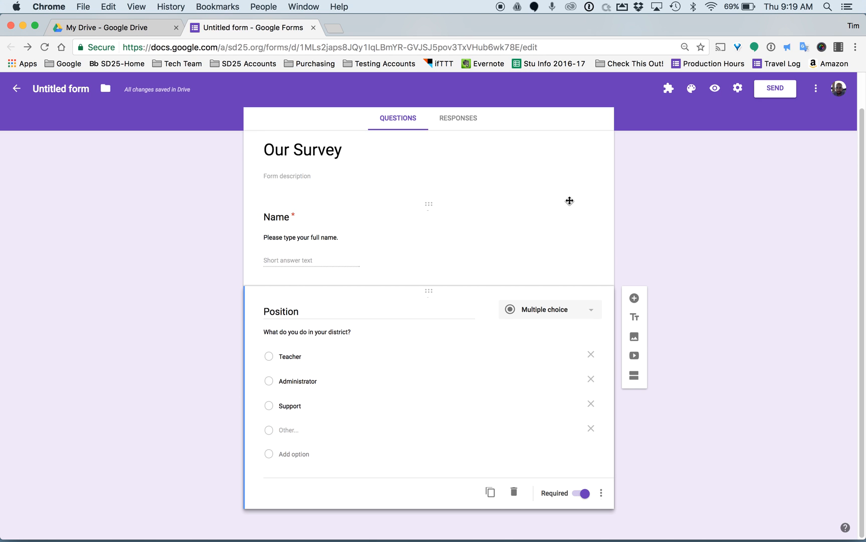
Open the live preview of the Our Survey form.
click(715, 88)
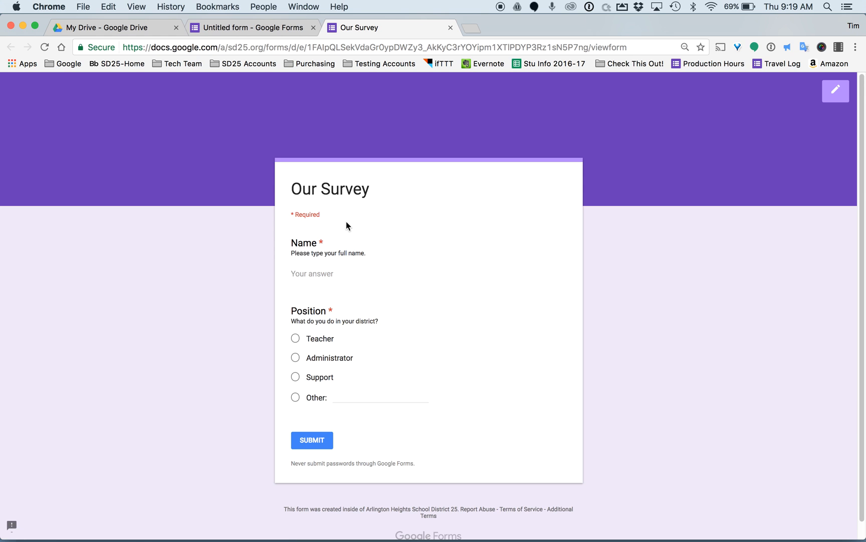
scroll(346, 221, down, 1)
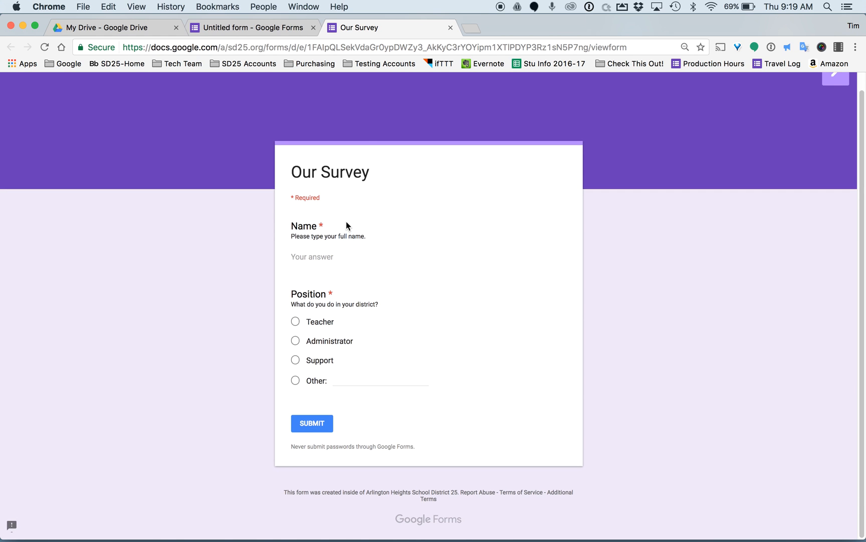
click(261, 28)
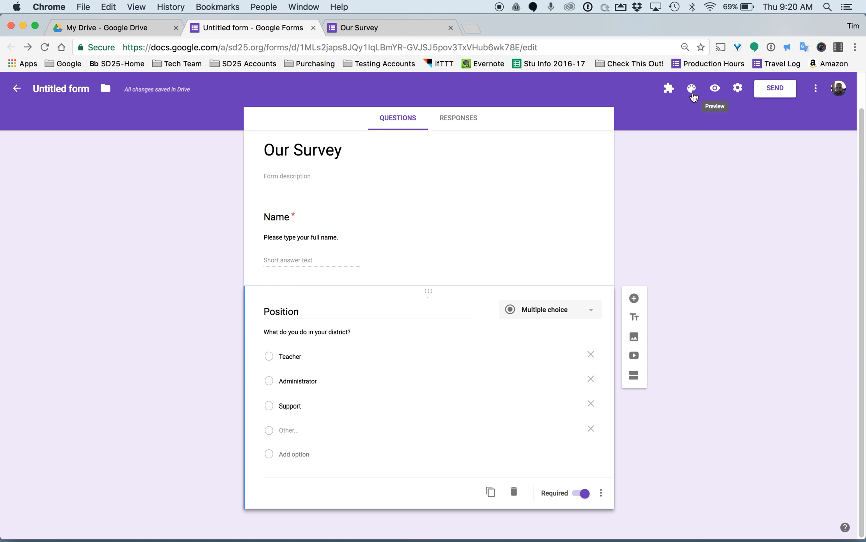
click(359, 26)
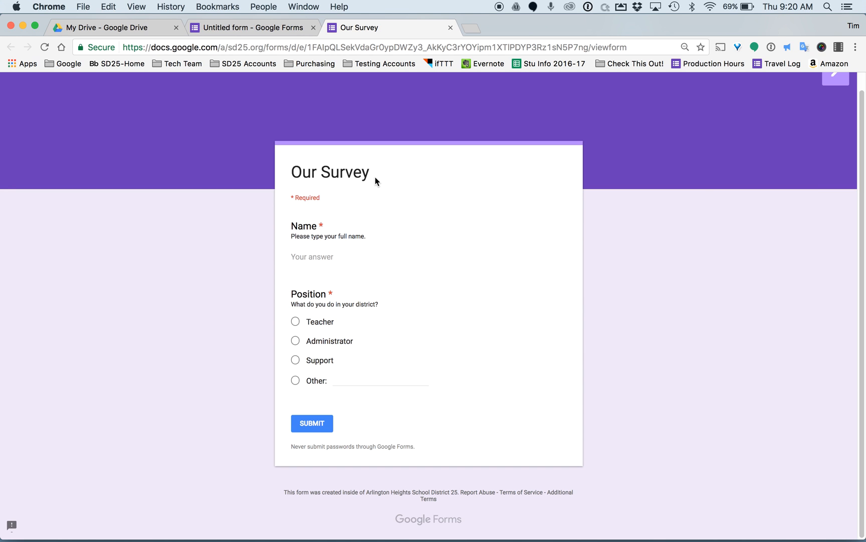
Submit a test response with a full name and Support, then close the preview.
click(306, 258)
click(295, 360)
click(317, 428)
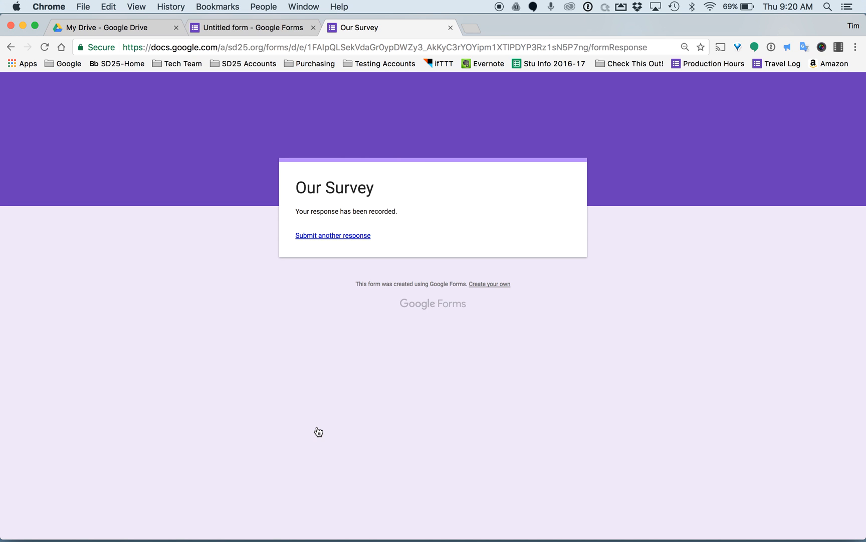
click(335, 235)
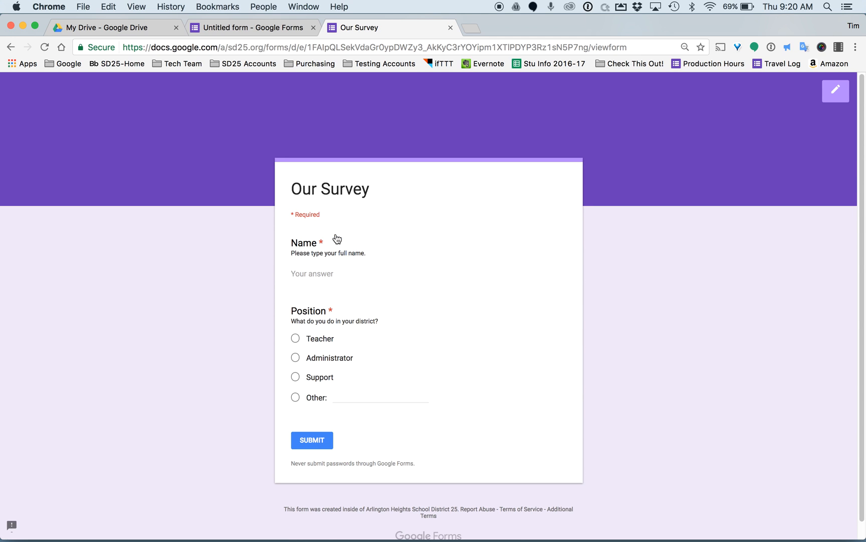
click(451, 28)
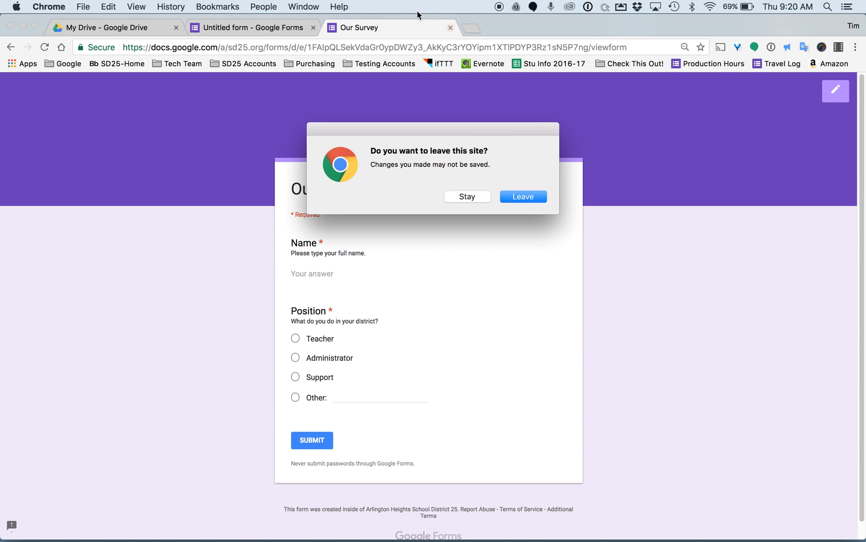
Leave the preview page and open the form's Settings in the editor.
click(508, 202)
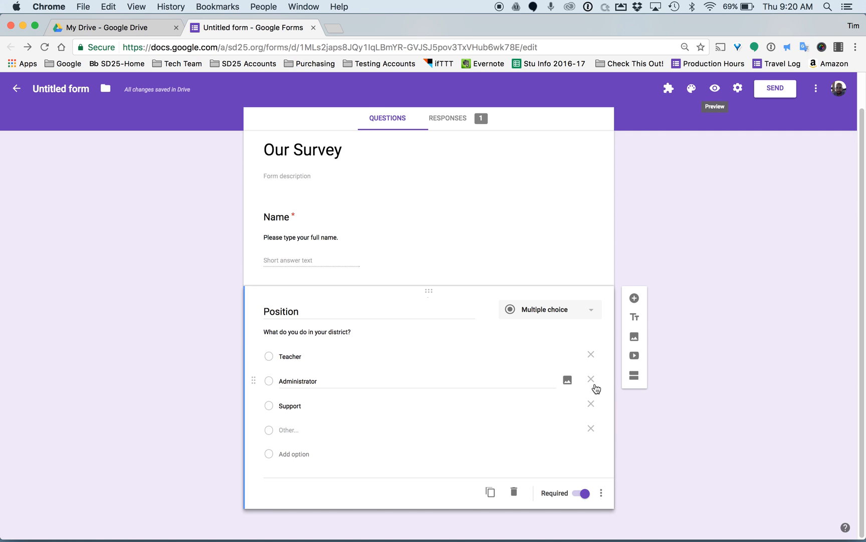
click(735, 89)
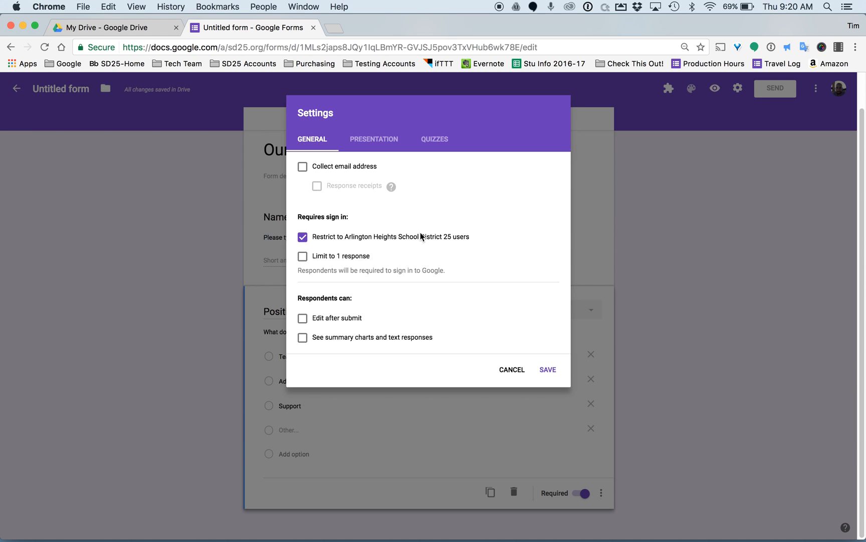
Try email collection and quiz mode, leave both off, and save the settings.
click(303, 168)
click(303, 168)
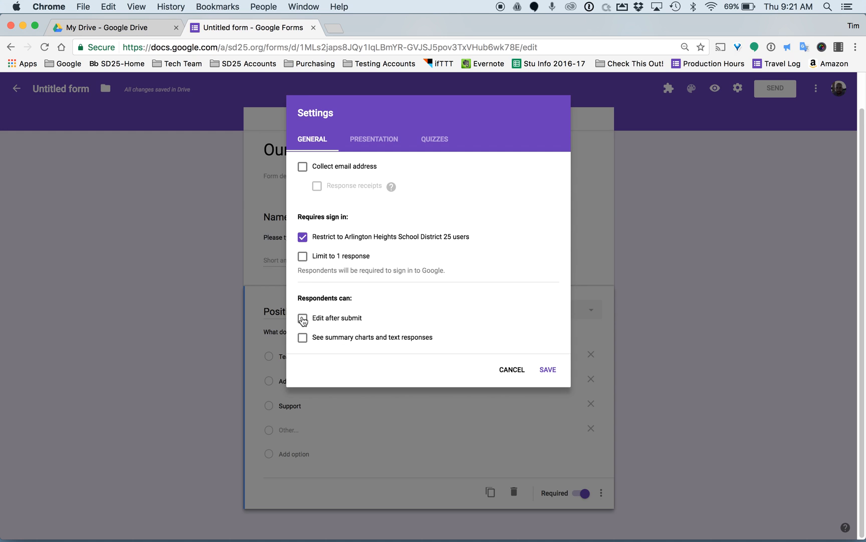
click(377, 140)
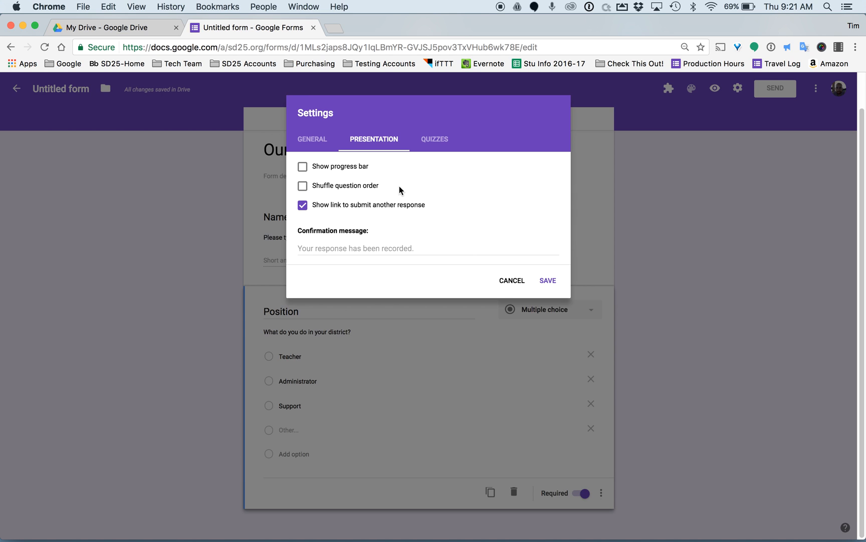
click(441, 144)
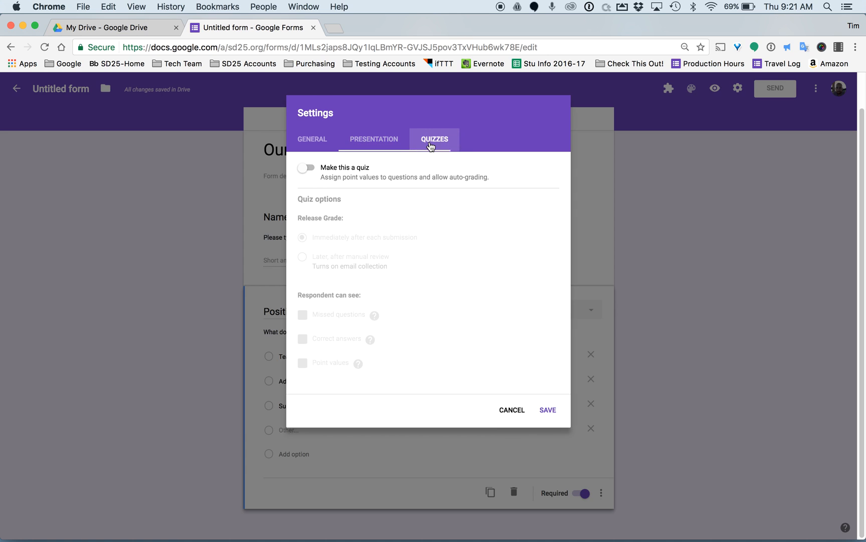
click(325, 171)
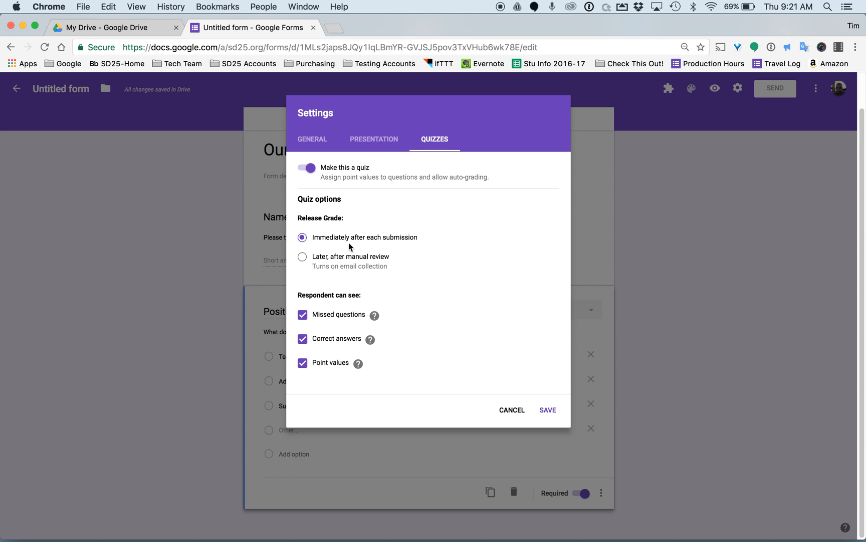
click(311, 167)
click(548, 410)
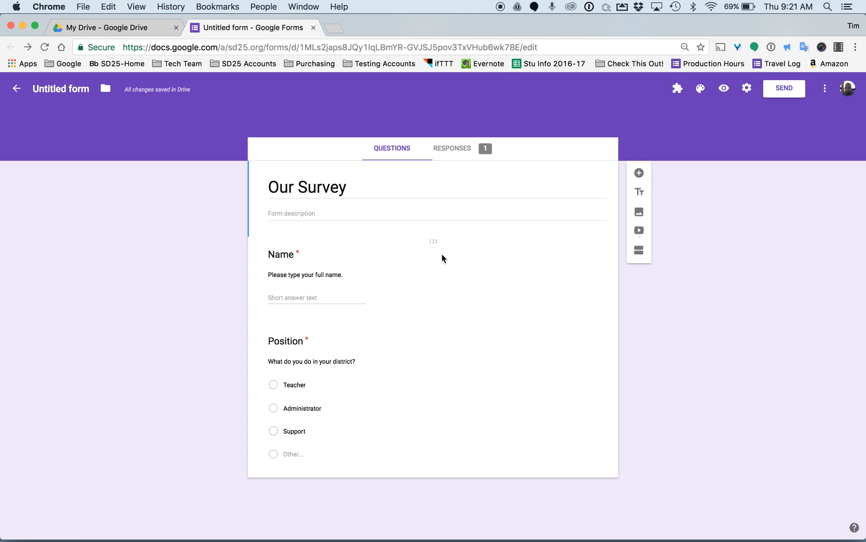
View the single Support response in the Position pie chart, then begin linking responses to a spreadsheet.
click(450, 155)
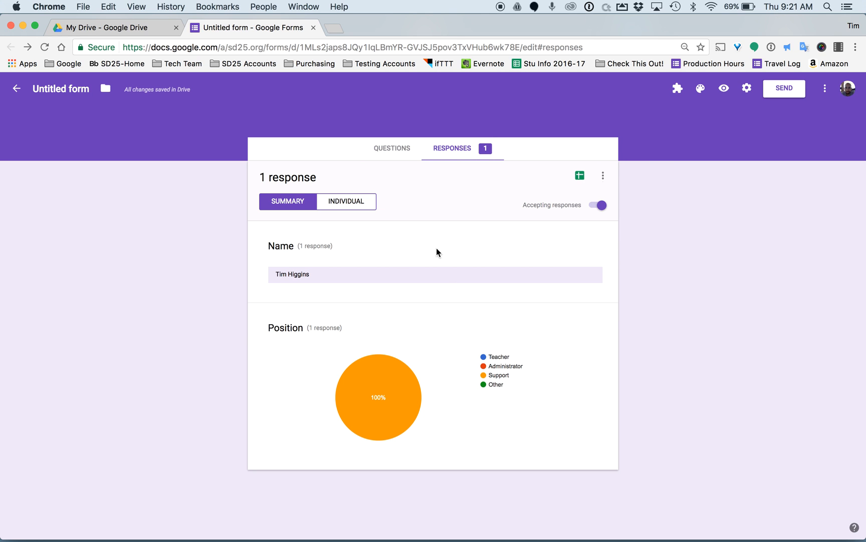
mouse_move(379, 381)
click(580, 175)
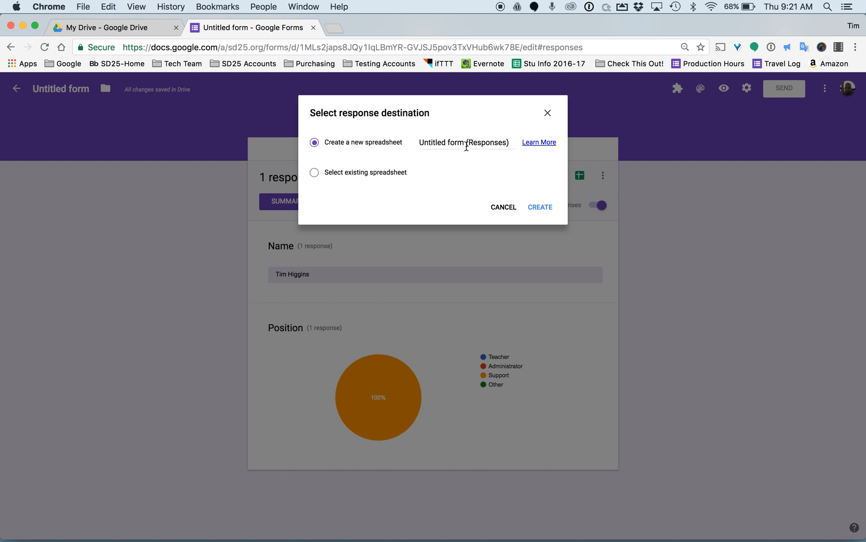
Create the new linked spreadsheet 'Untitled form (Responses)' for the responses.
click(539, 205)
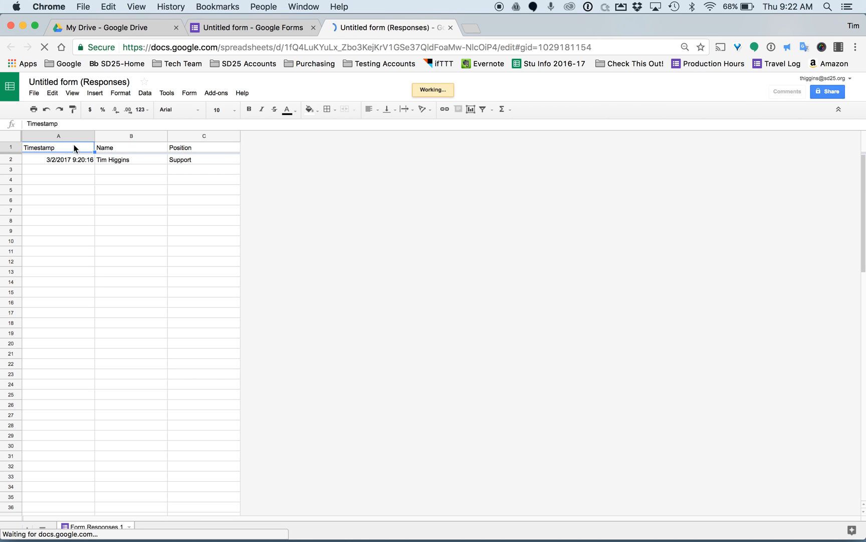
Check the Name header in B1, then close the 'Untitled form (Responses)' spreadsheet tab.
click(120, 147)
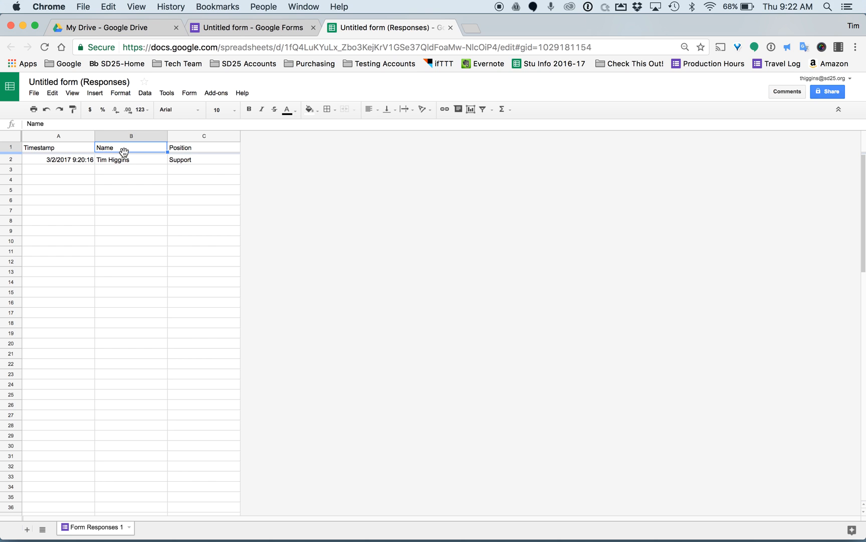
click(190, 152)
click(450, 23)
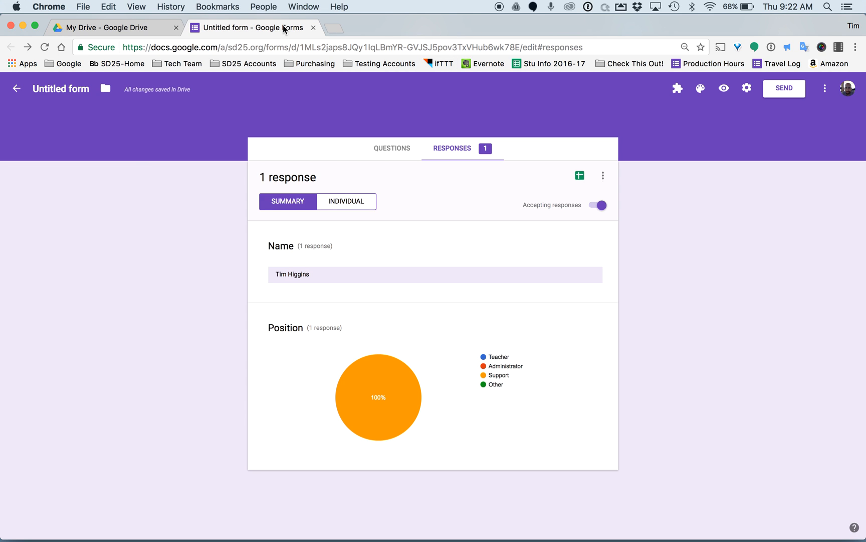